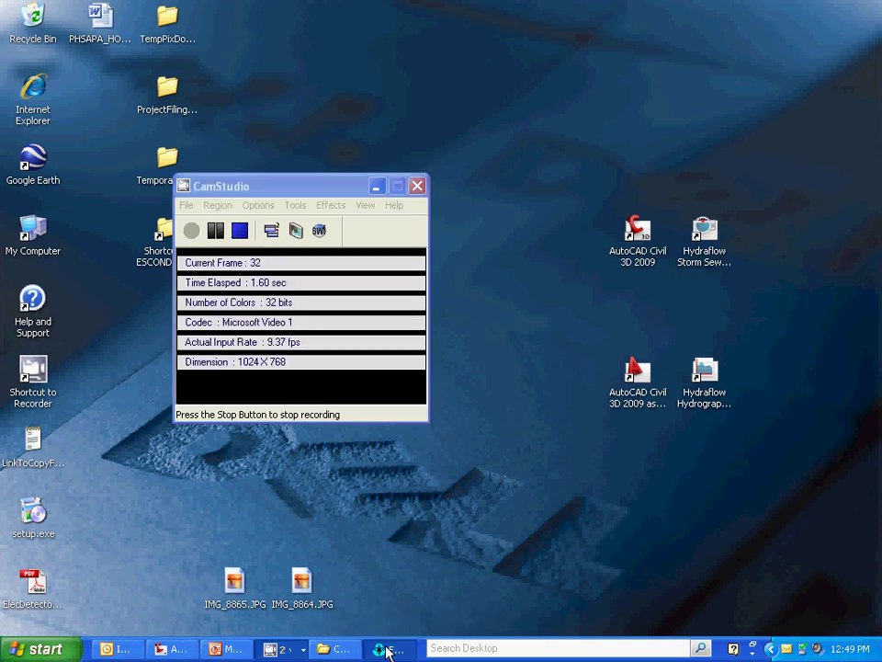
Bring the SY_WM_Ext1.net network map to the front and pick the Add Pipe tool.
left_click(388, 649)
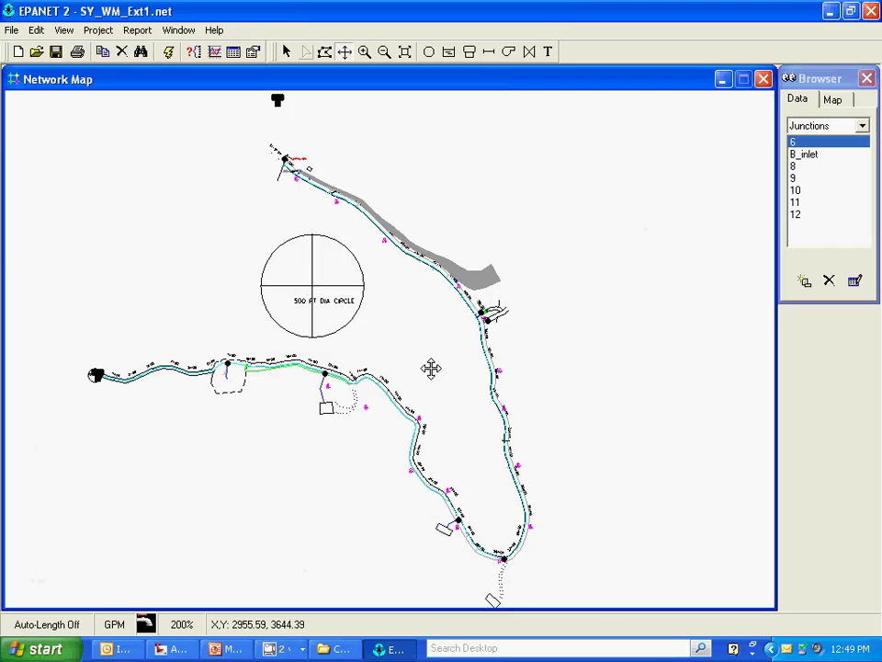
left_click(489, 52)
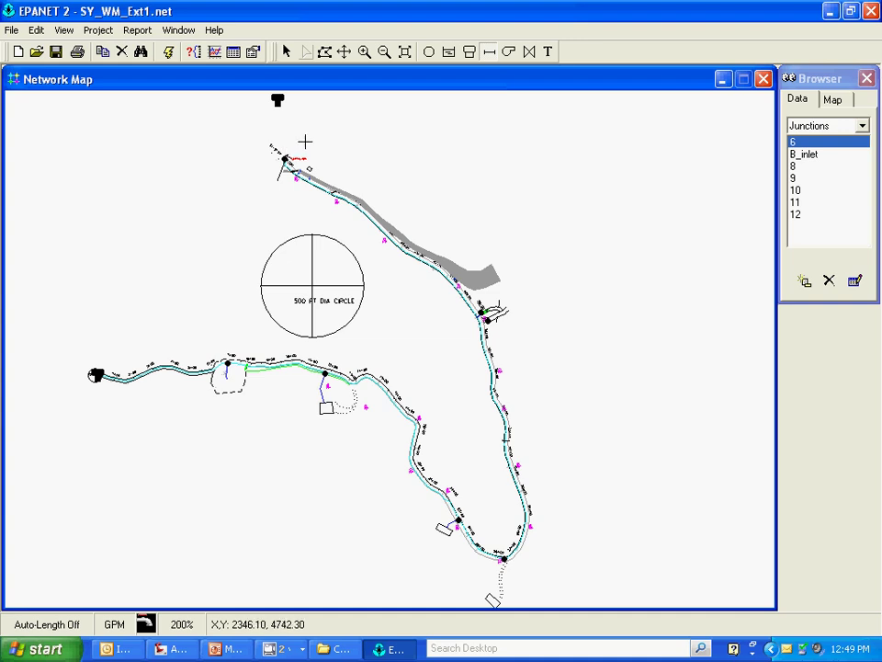
Return to Select Object and switch Auto-Length on from the status bar.
left_click(287, 51)
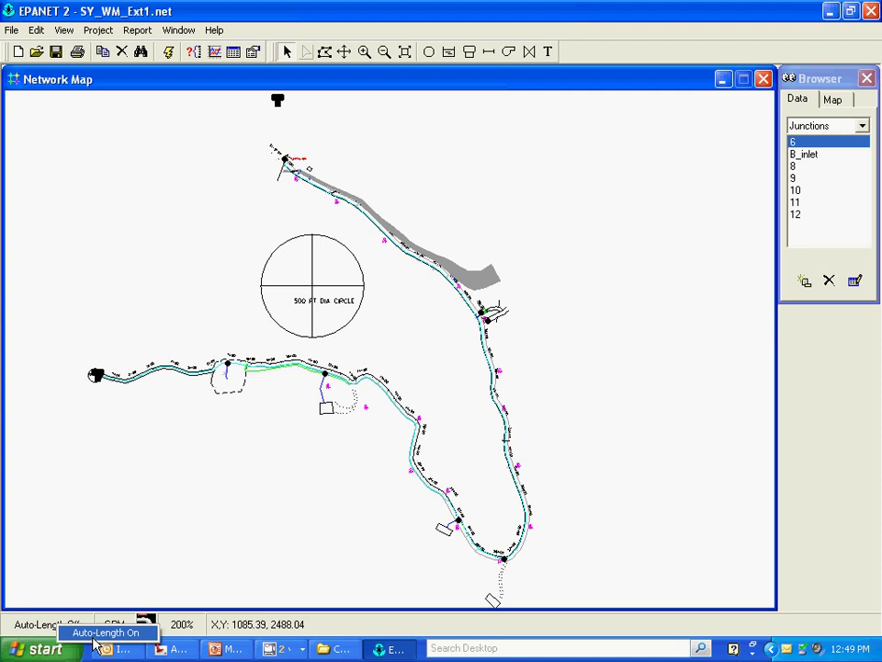
left_click(96, 633)
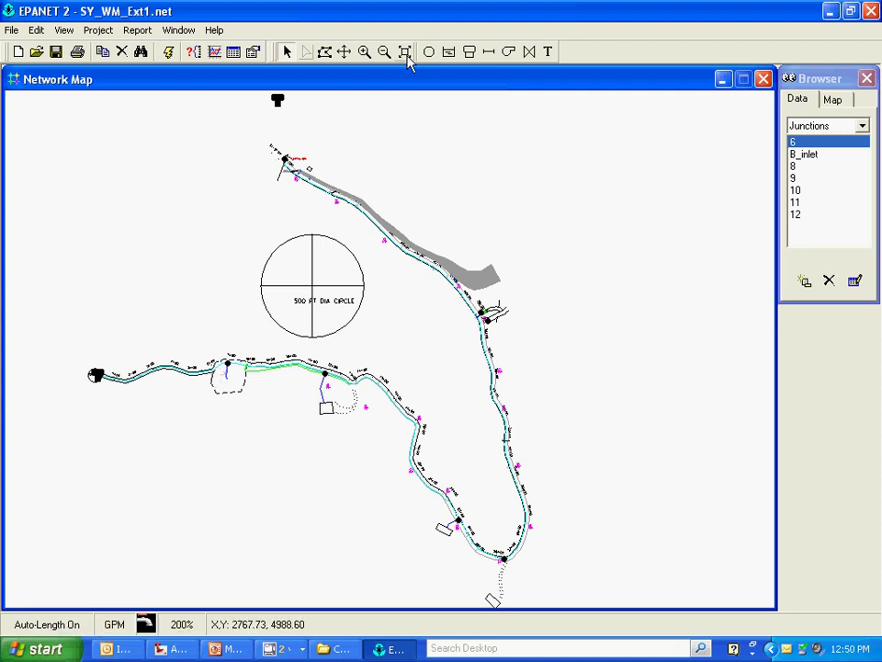
Draw pipe 1 from the tank at the top of the map to junction 6.
left_click(488, 51)
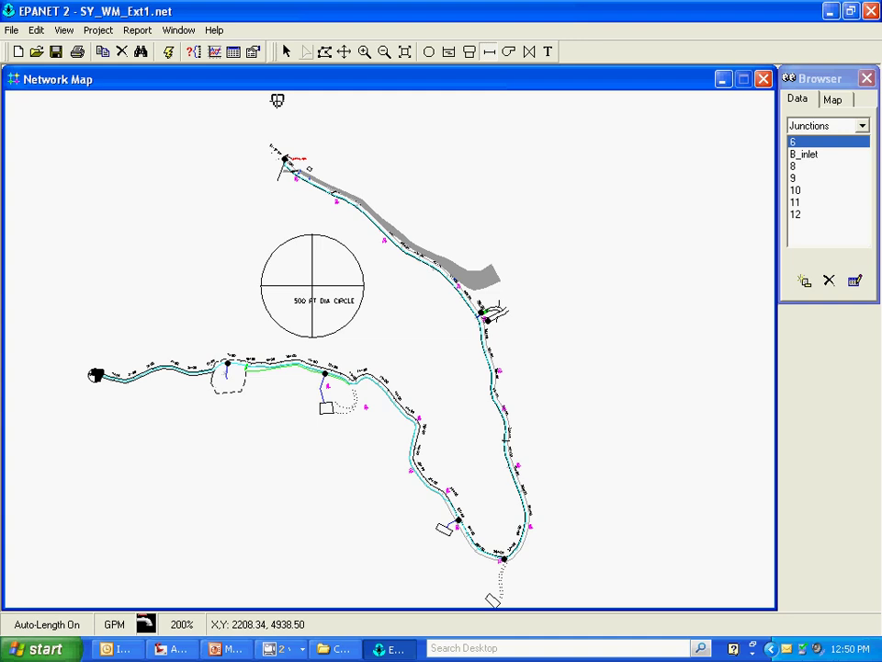
left_click(277, 100)
left_click(286, 158)
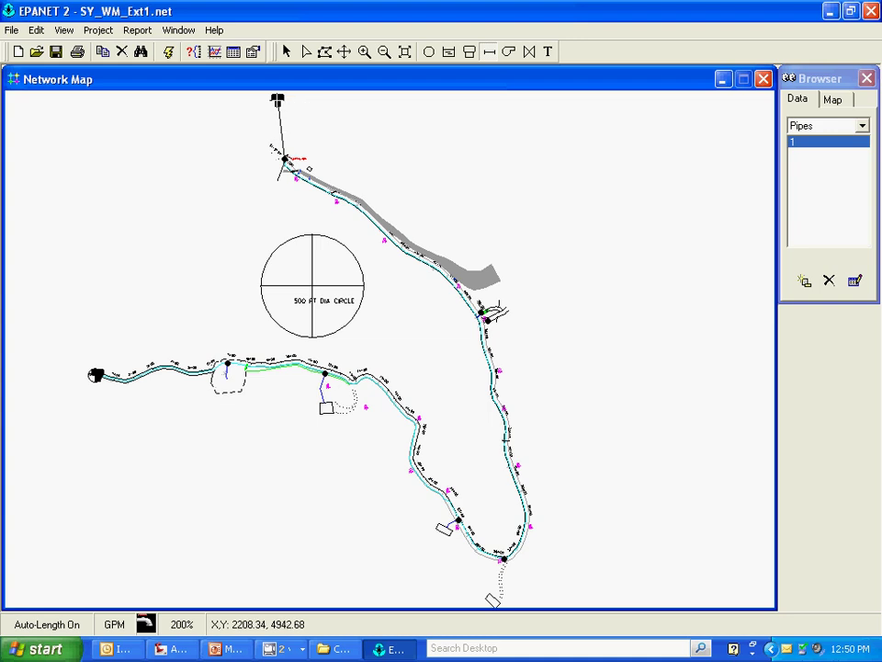
left_click(280, 128)
Draw pipe 2 from junction 6 along the upper main to the B_inlet junction.
left_click(428, 55)
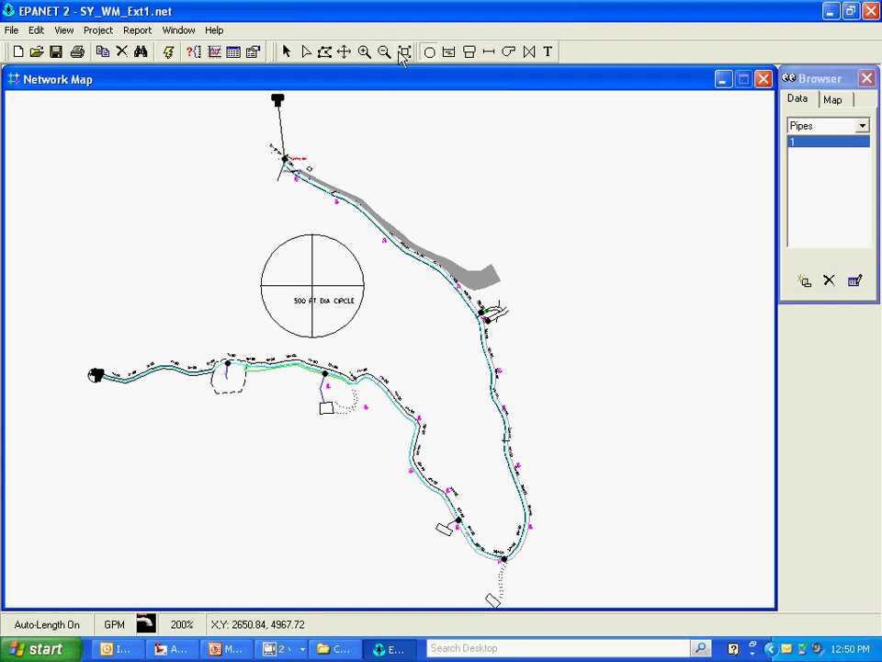
left_click(490, 55)
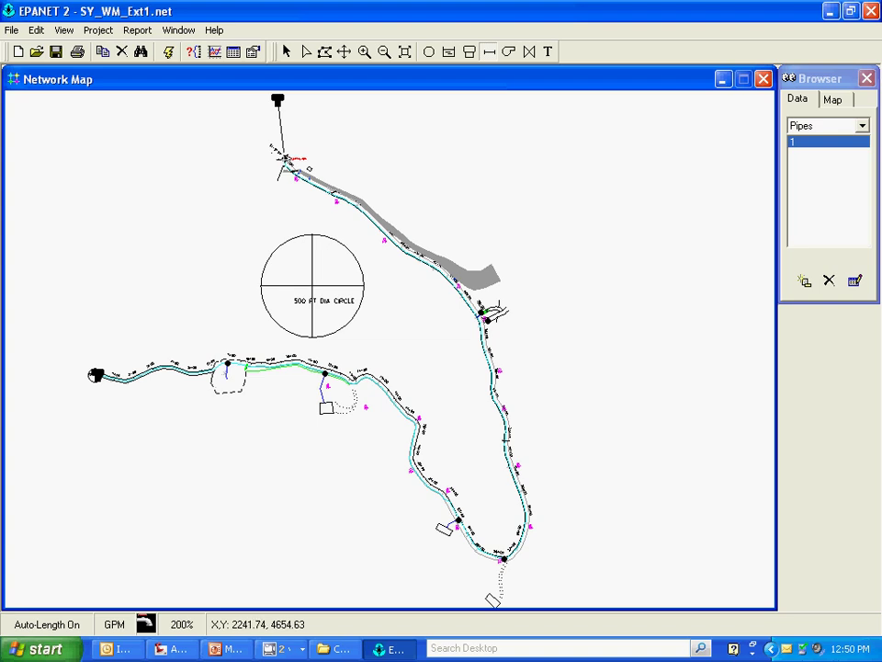
left_click(285, 159)
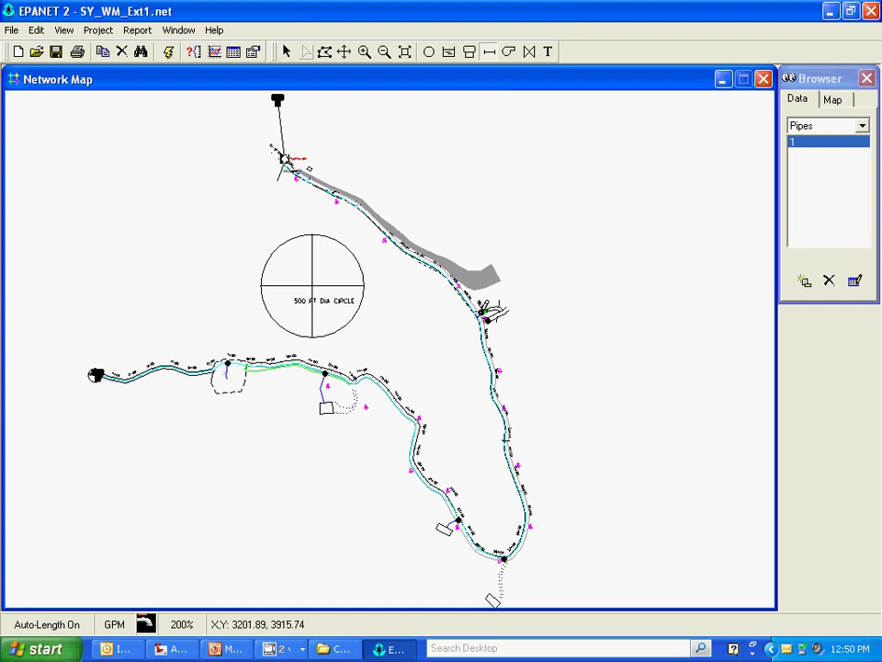
left_click(286, 163)
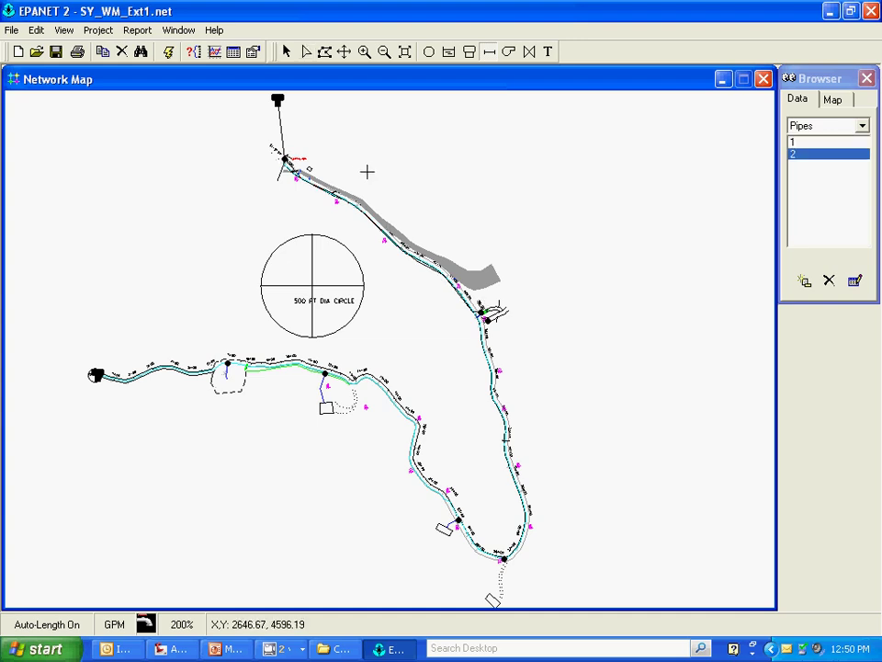
left_click(290, 52)
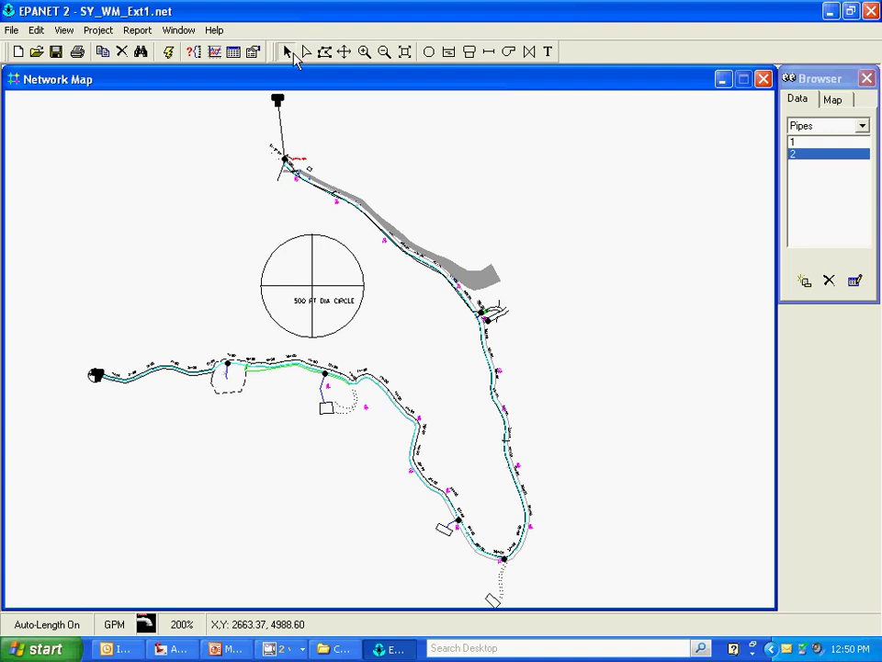
double_click(347, 209)
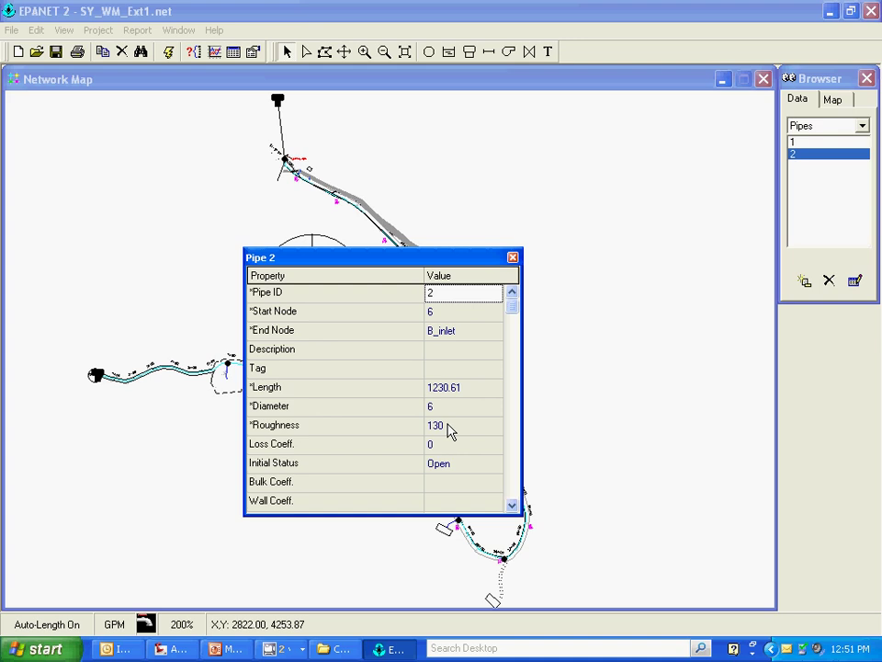
left_click(513, 258)
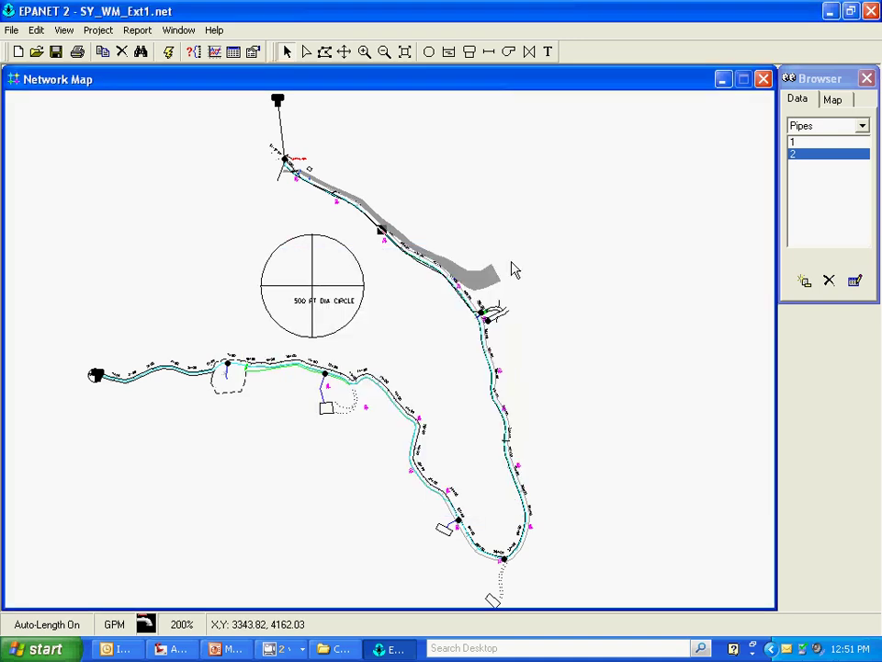
Draw pipes 3 and 4 from the B_inlet junction down the eastern main.
left_click(488, 55)
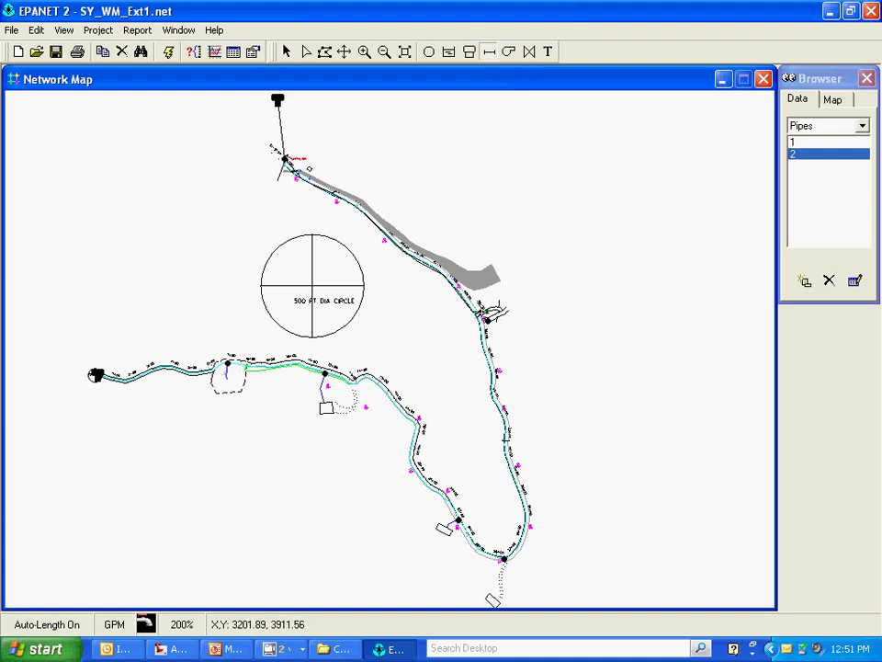
left_click(481, 312)
left_click(487, 319)
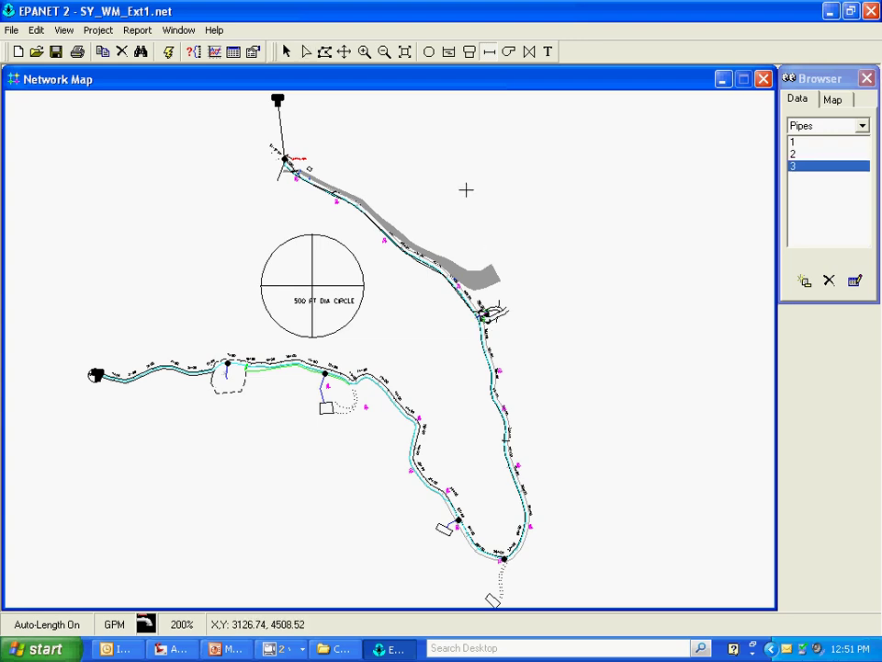
left_click(489, 53)
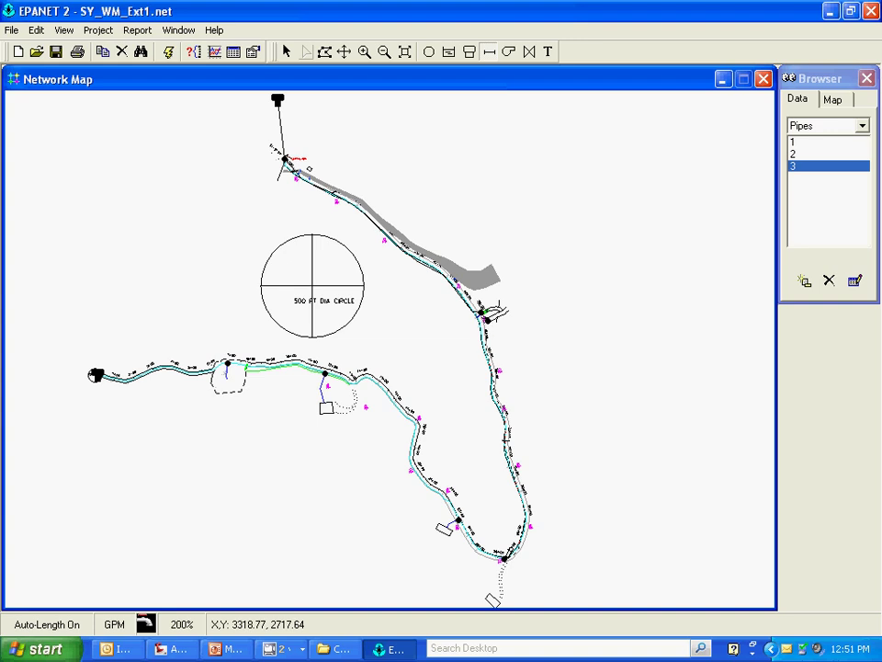
left_click(488, 318)
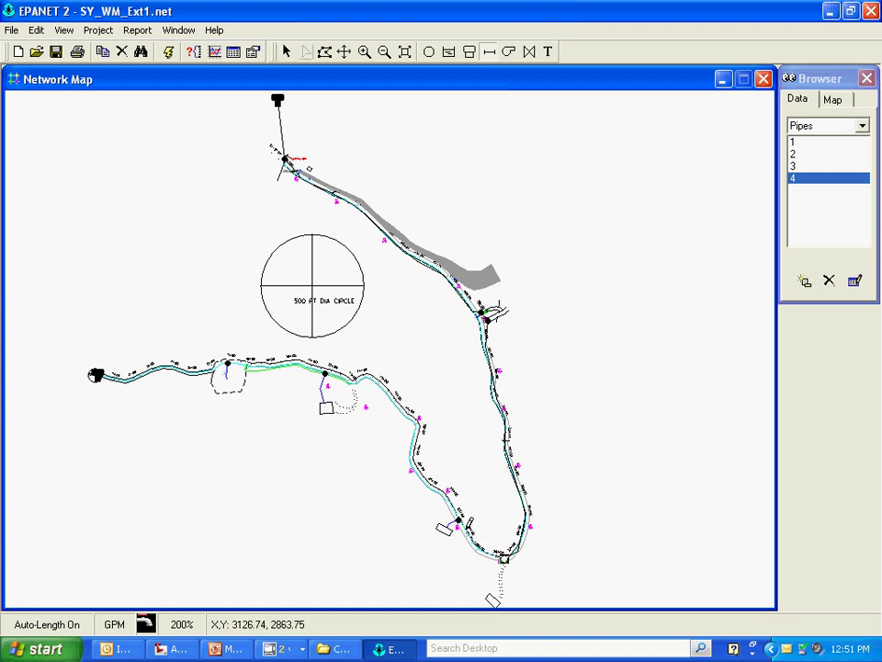
Draw pipes 5 through 8 node to node along the western main, ending at the left-hand reservoir.
left_click(459, 523)
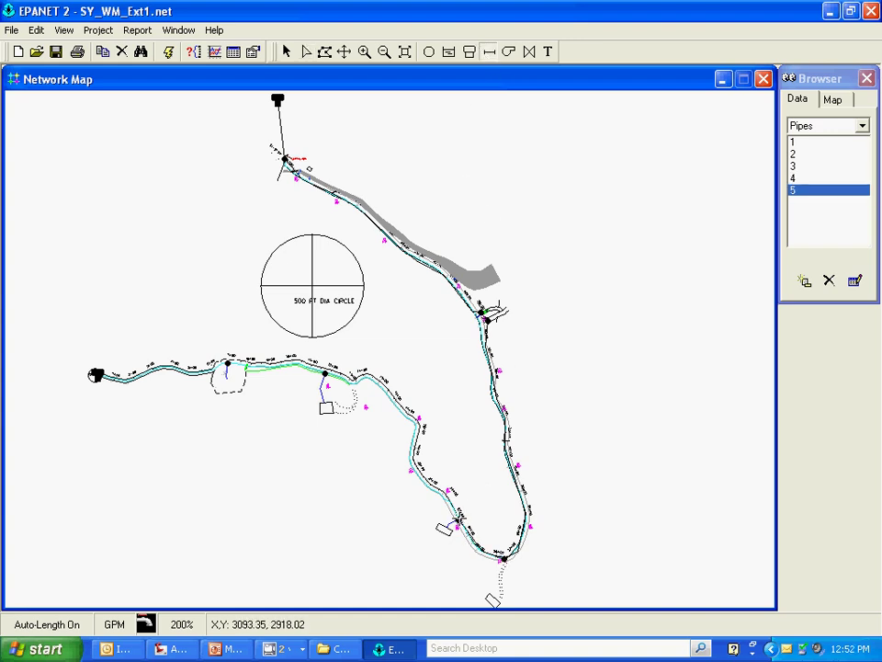
left_click(459, 522)
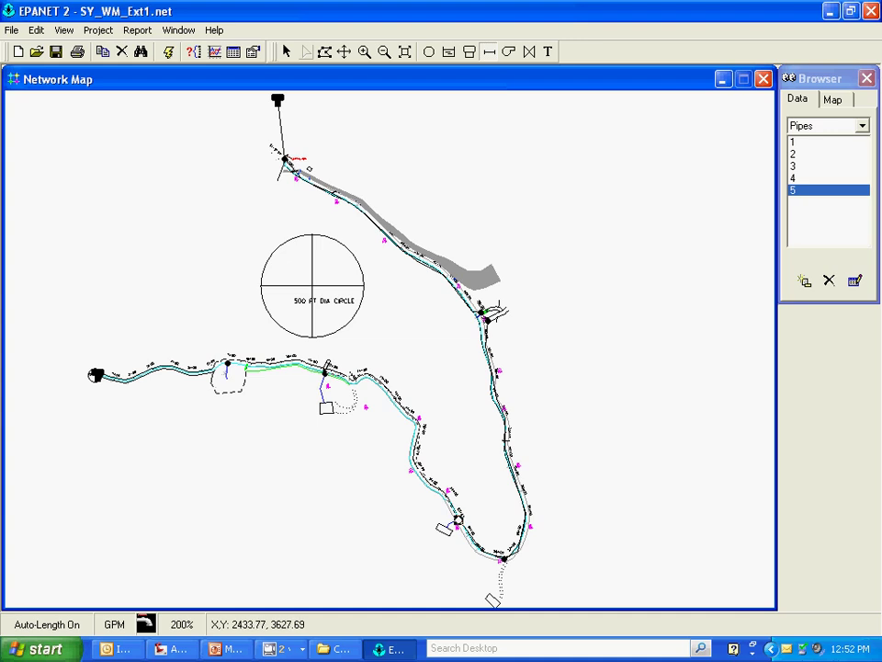
left_click(327, 371)
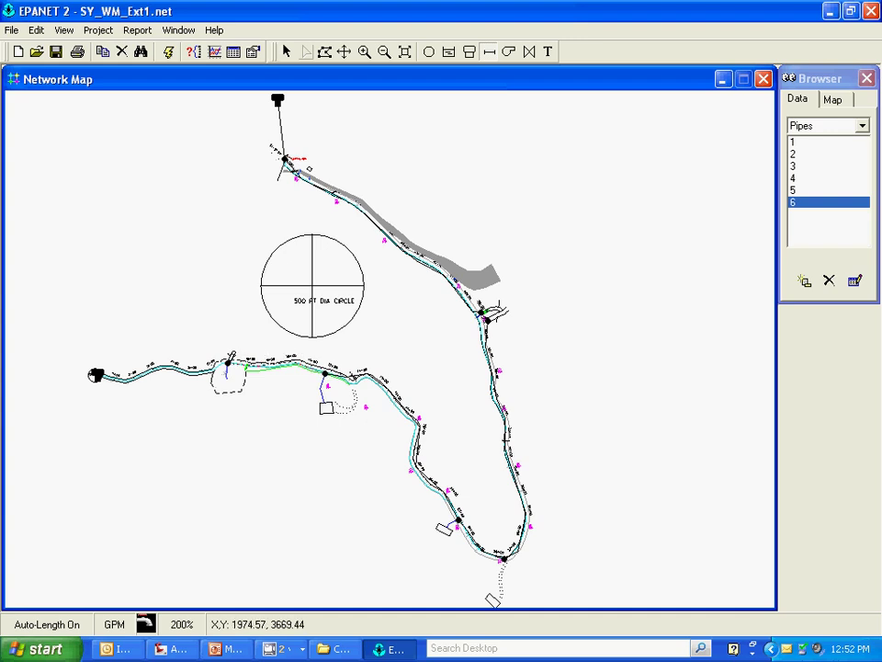
left_click(229, 363)
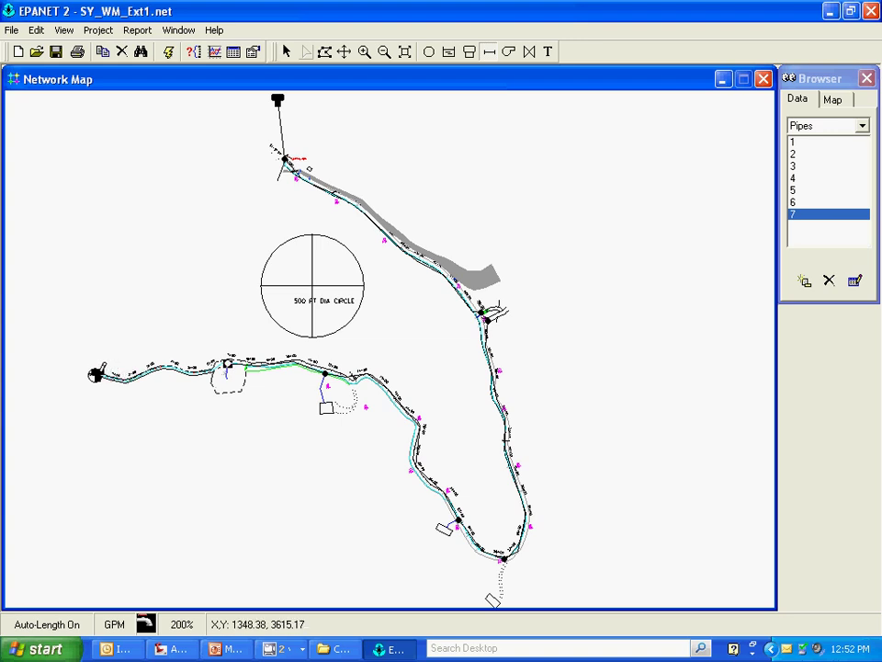
left_click(97, 372)
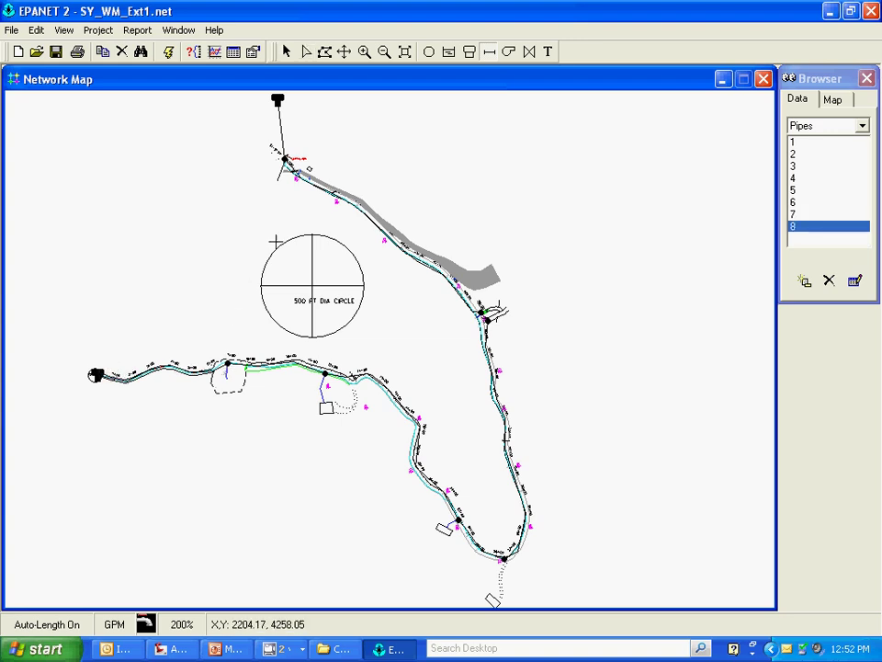
left_click(286, 52)
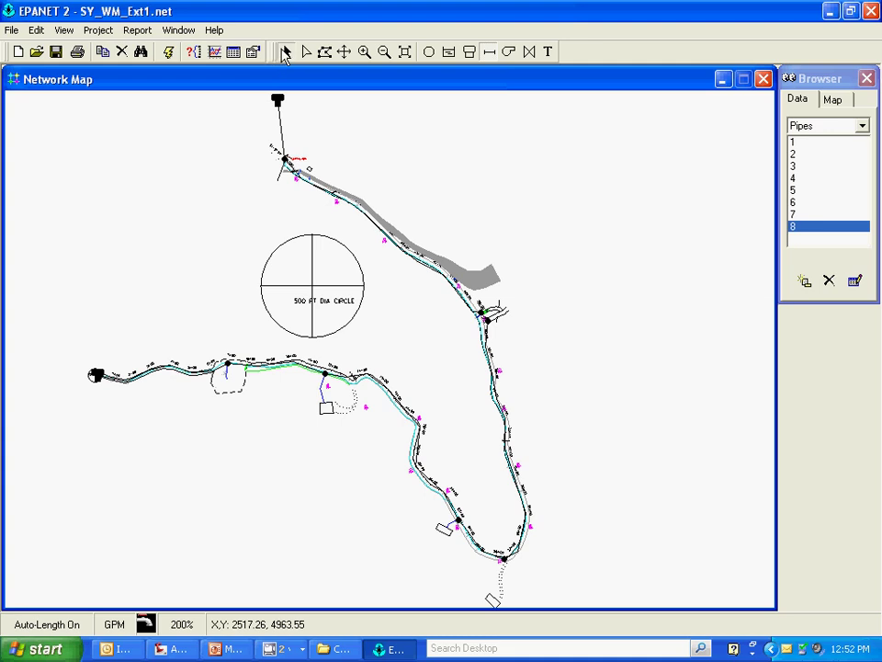
double_click(128, 379)
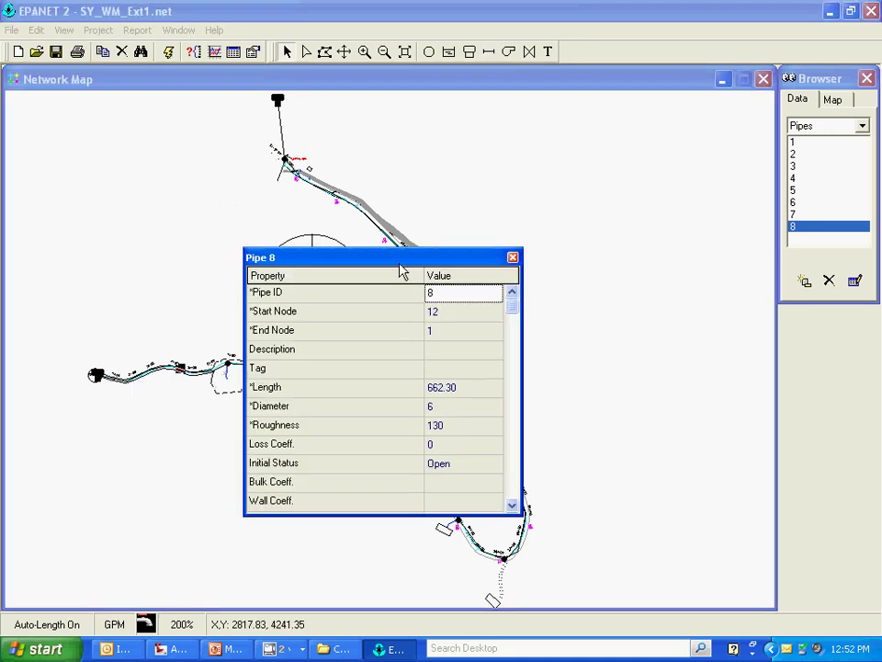
left_click_drag(390, 263, 256, 63)
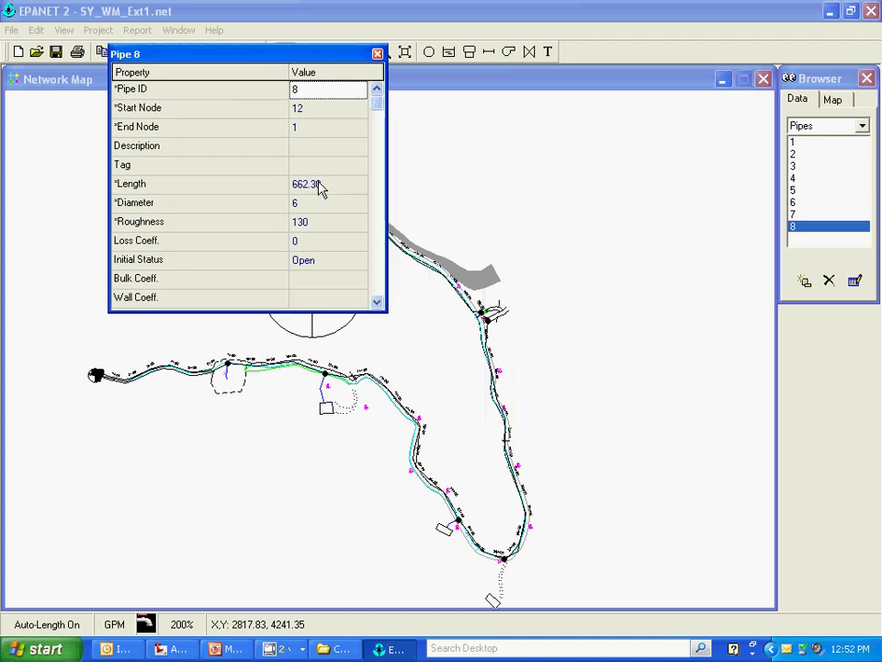
left_click(271, 365)
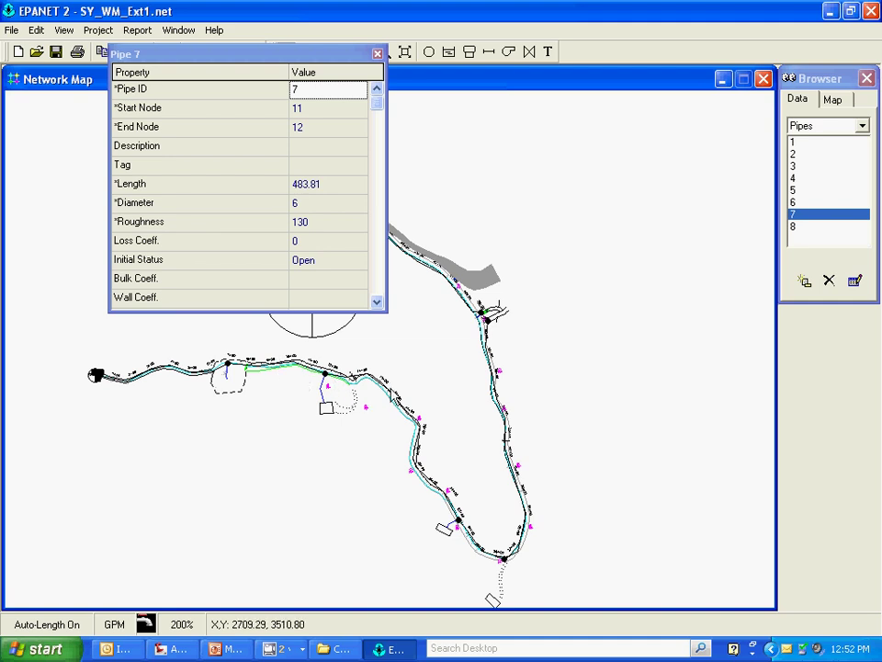
left_click(397, 402)
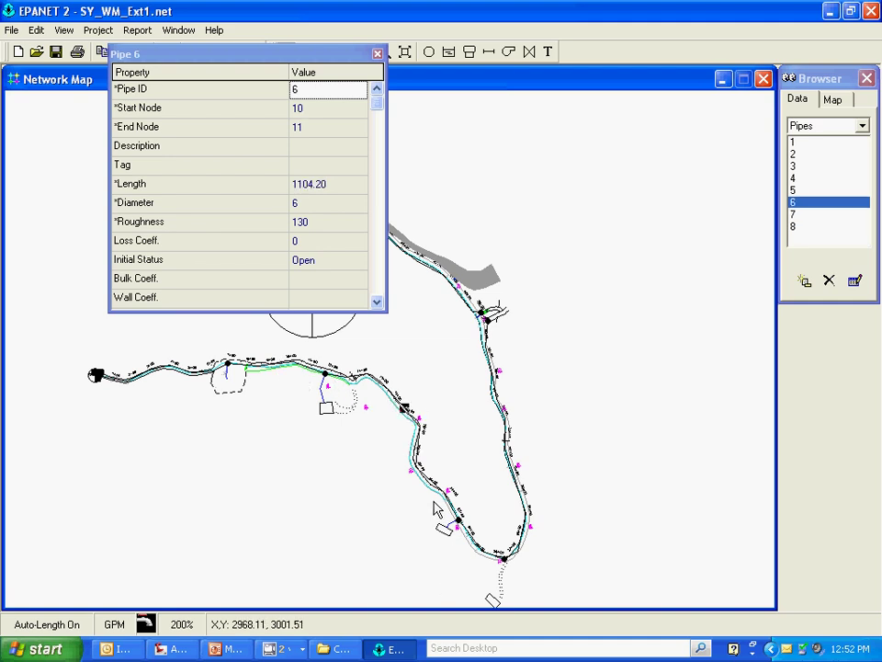
left_click(462, 545)
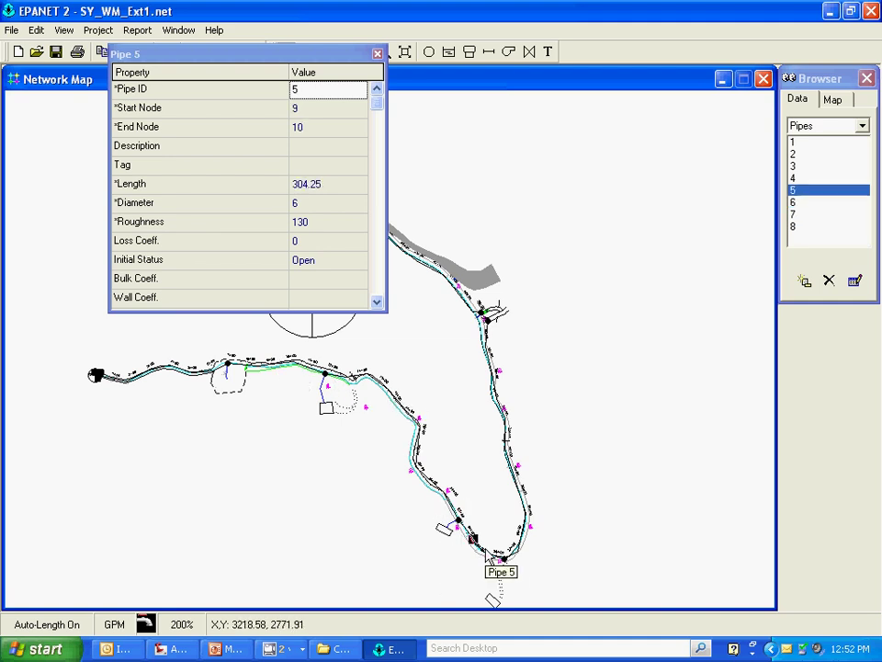
left_click(524, 541)
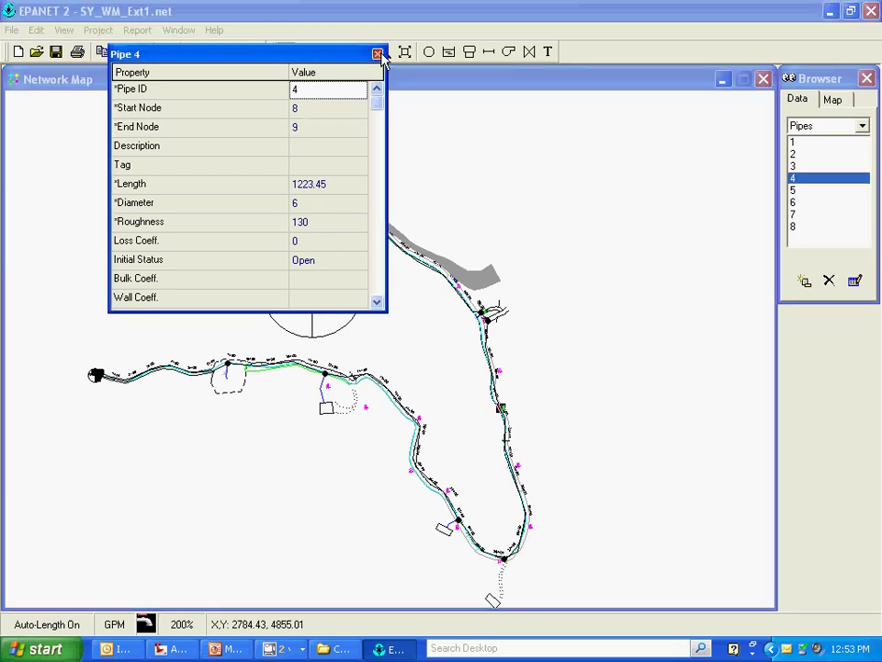
left_click(377, 54)
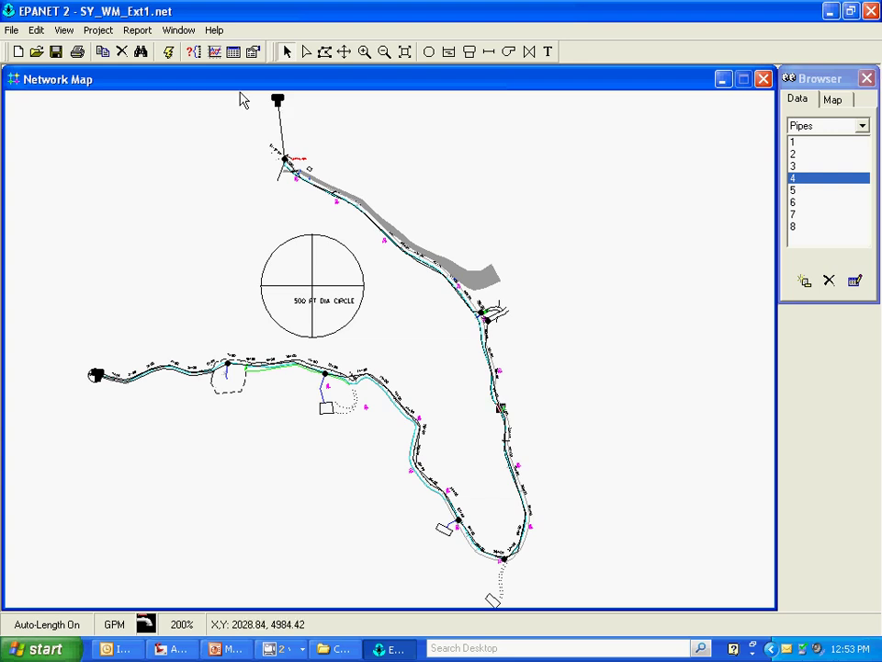
Run the hydraulic simulation and dismiss the successful Run Status message.
left_click(169, 53)
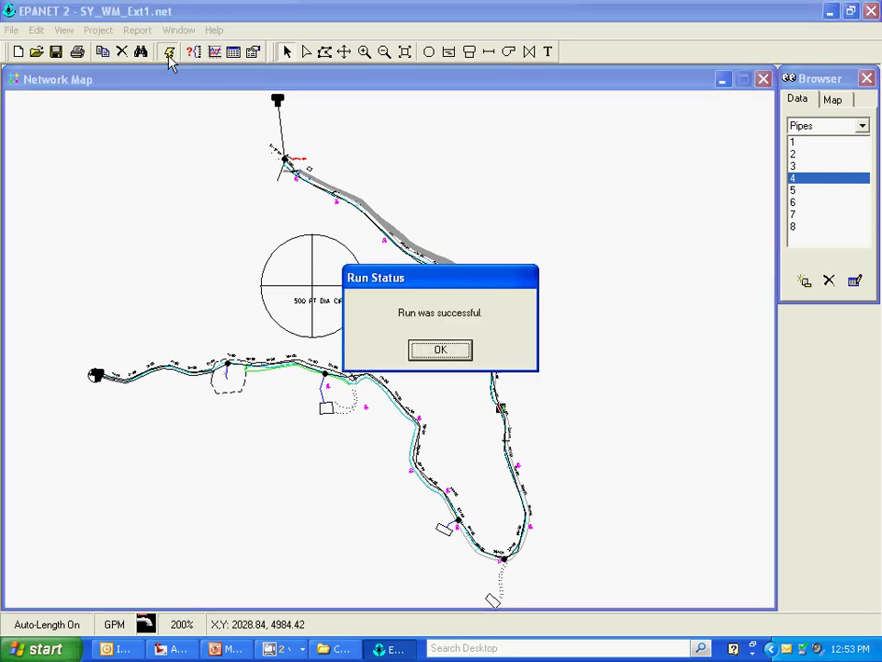
left_click(443, 354)
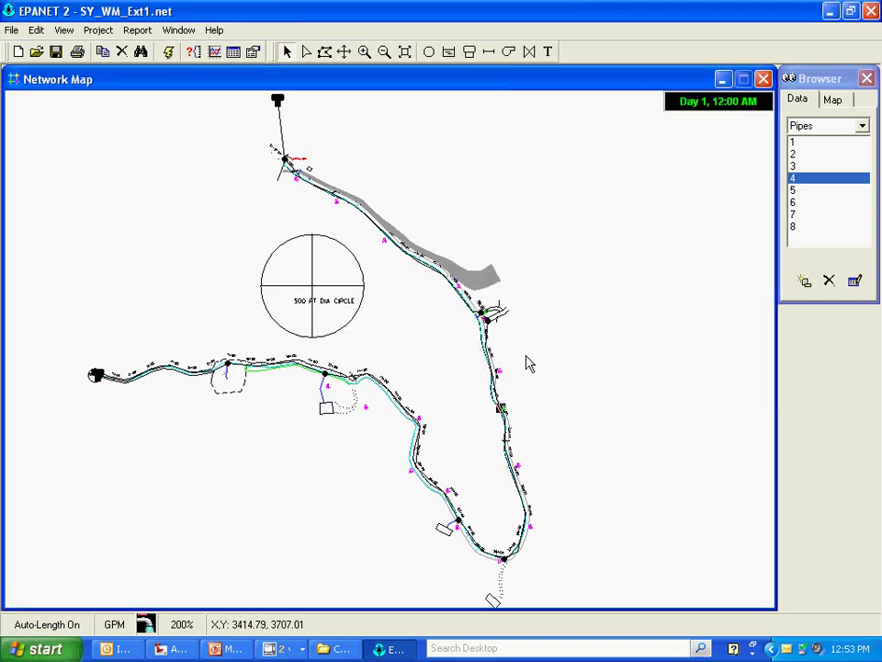